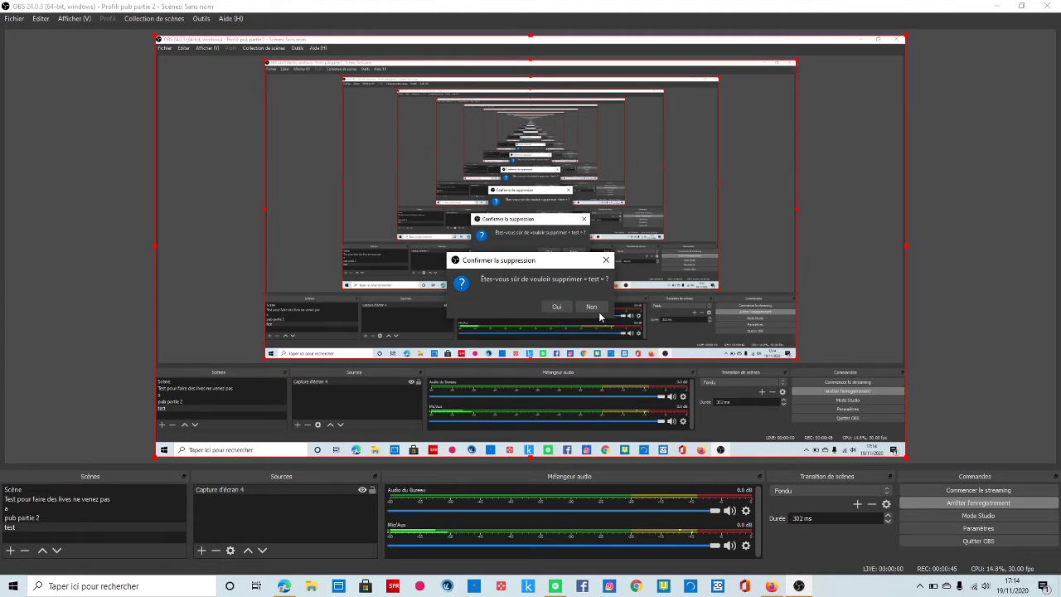
Step: Cancel deleting the scene "test" and delete the scene "pub partie 2" instead
{"action": "left_click", "coordinate": [574, 311]}
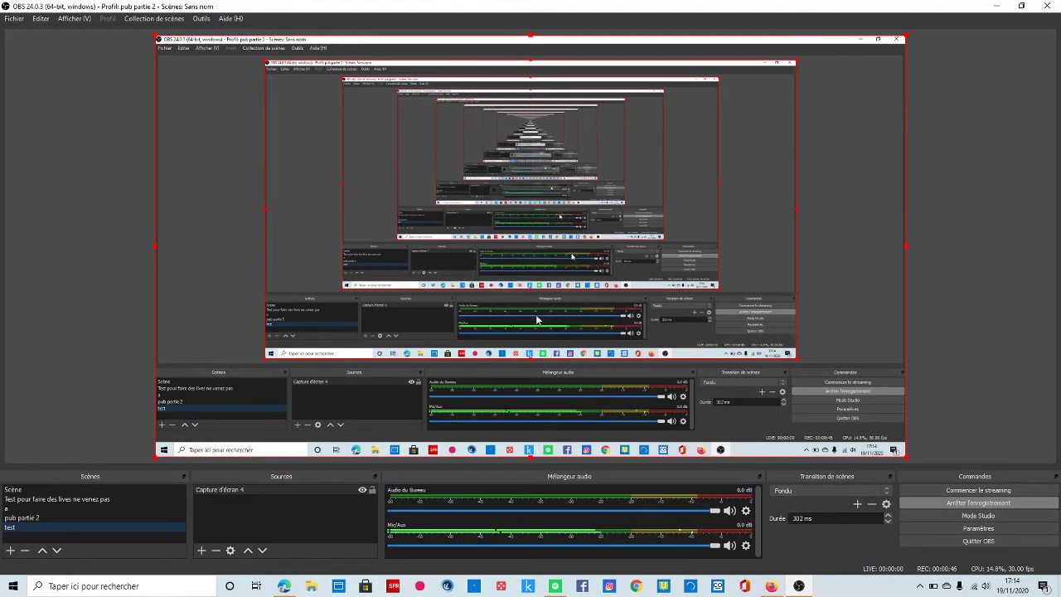
{"action": "right_click", "coordinate": [63, 518]}
{"action": "left_click", "coordinate": [93, 417]}
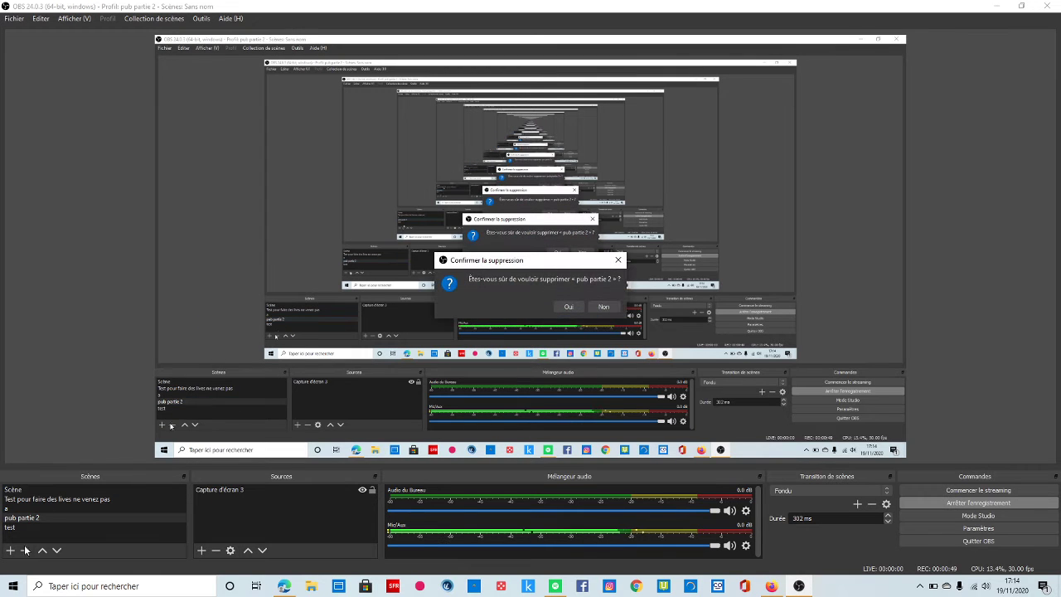
{"action": "left_click", "coordinate": [567, 306]}
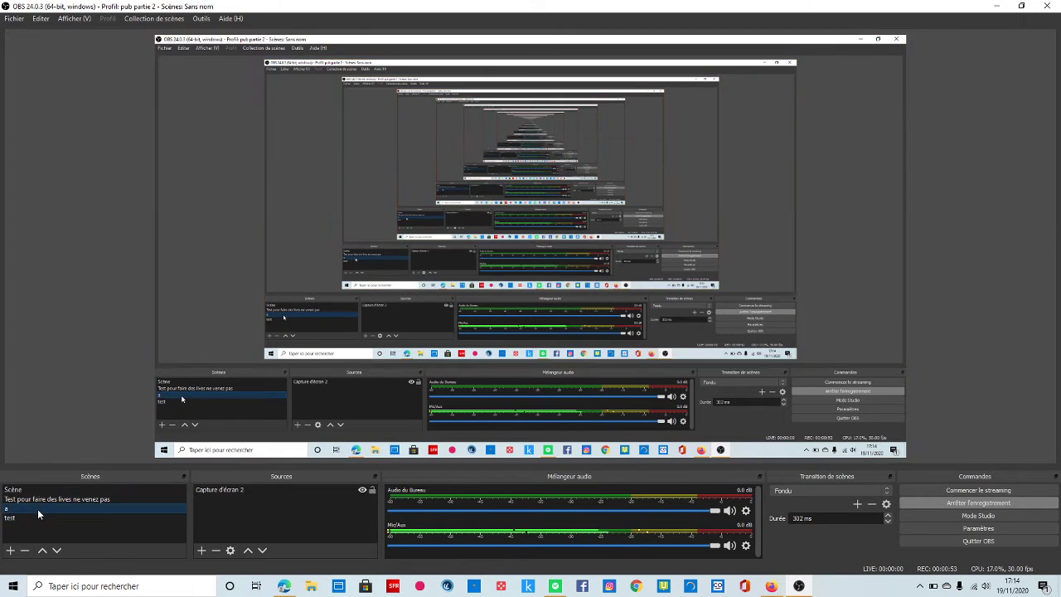
{"action": "right_click", "coordinate": [37, 509]}
{"action": "left_click", "coordinate": [66, 409]}
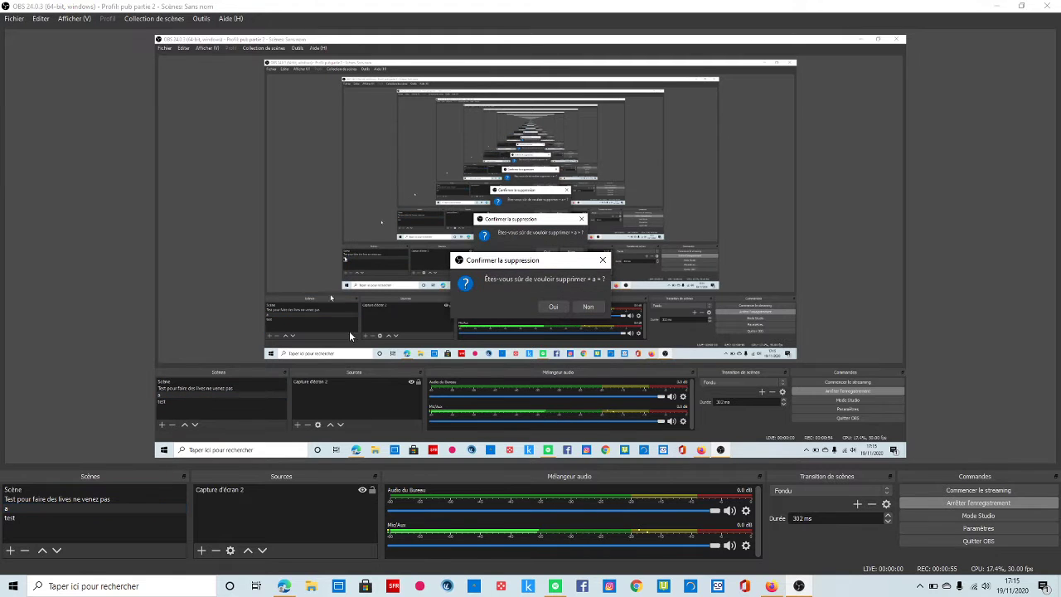
{"action": "left_click", "coordinate": [603, 260]}
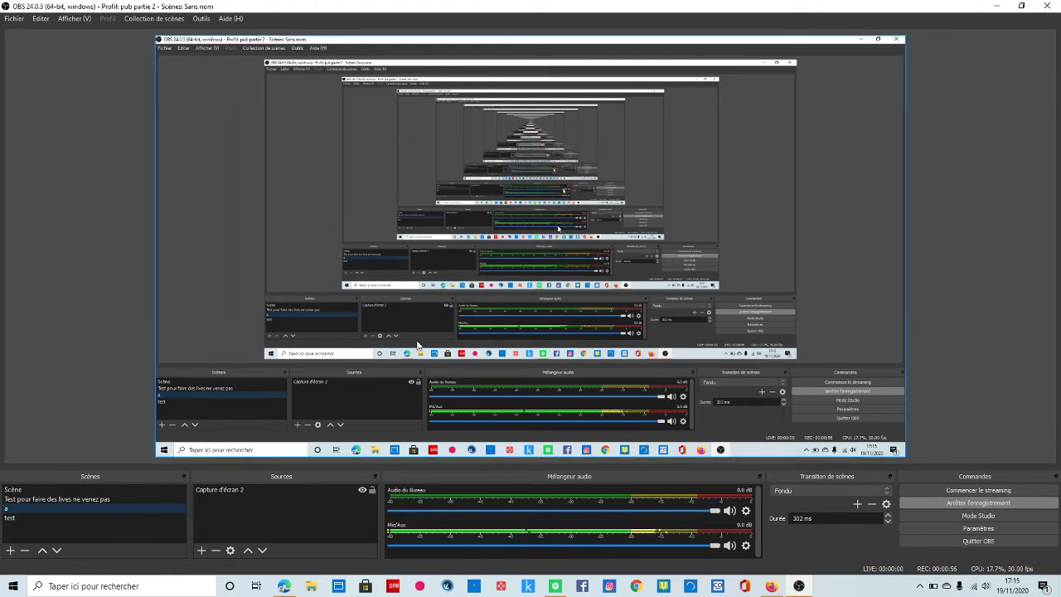
Step: Delete the scene named "a" from the scene list
{"action": "right_click", "coordinate": [43, 506]}
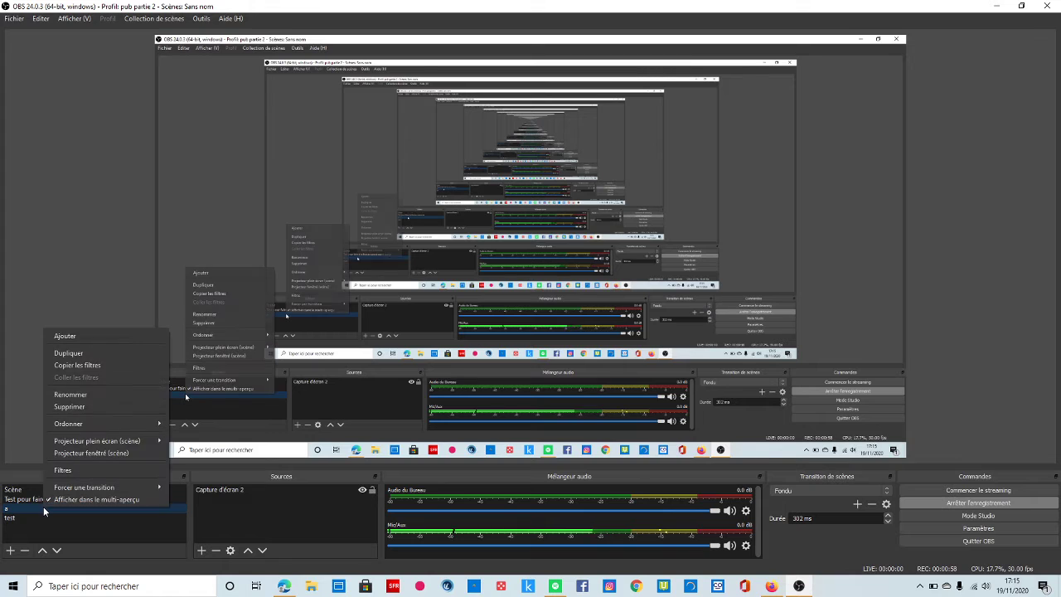
{"action": "left_click", "coordinate": [100, 406]}
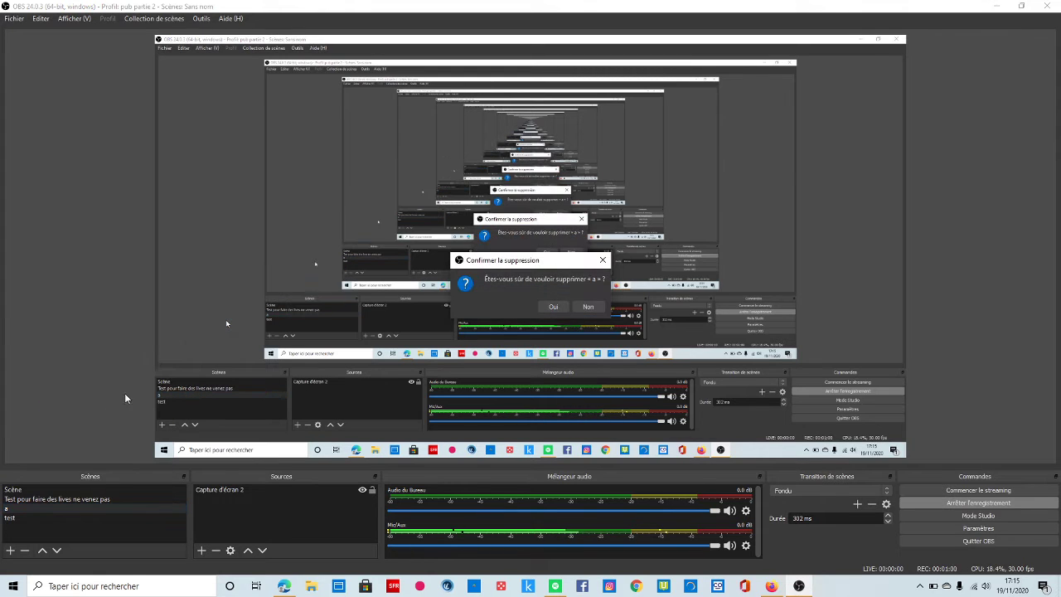
{"action": "left_click", "coordinate": [552, 307]}
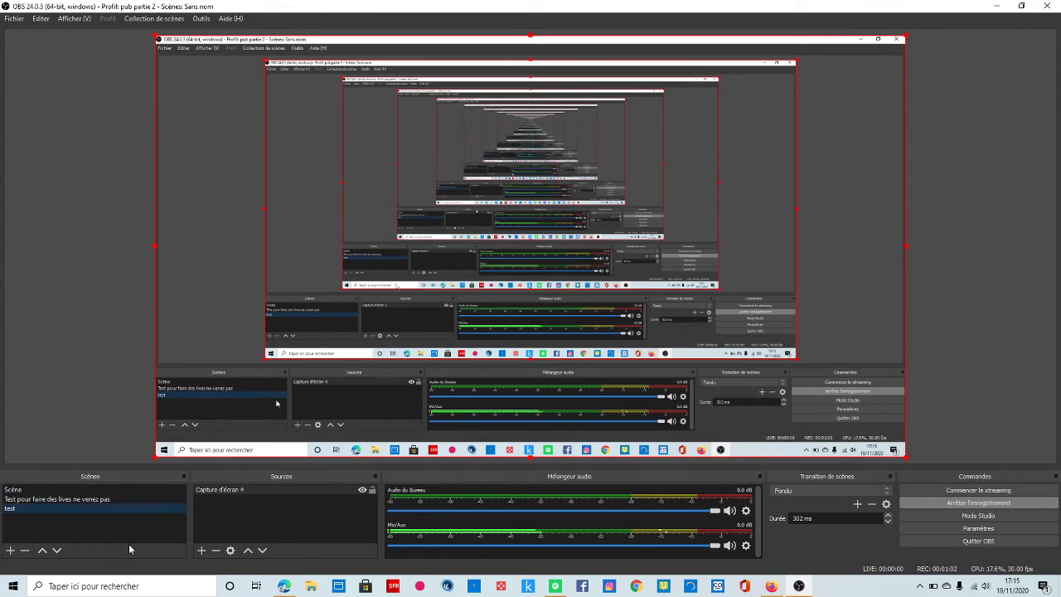
Step: Try to add a new scene named "test"
{"action": "left_click", "coordinate": [11, 551]}
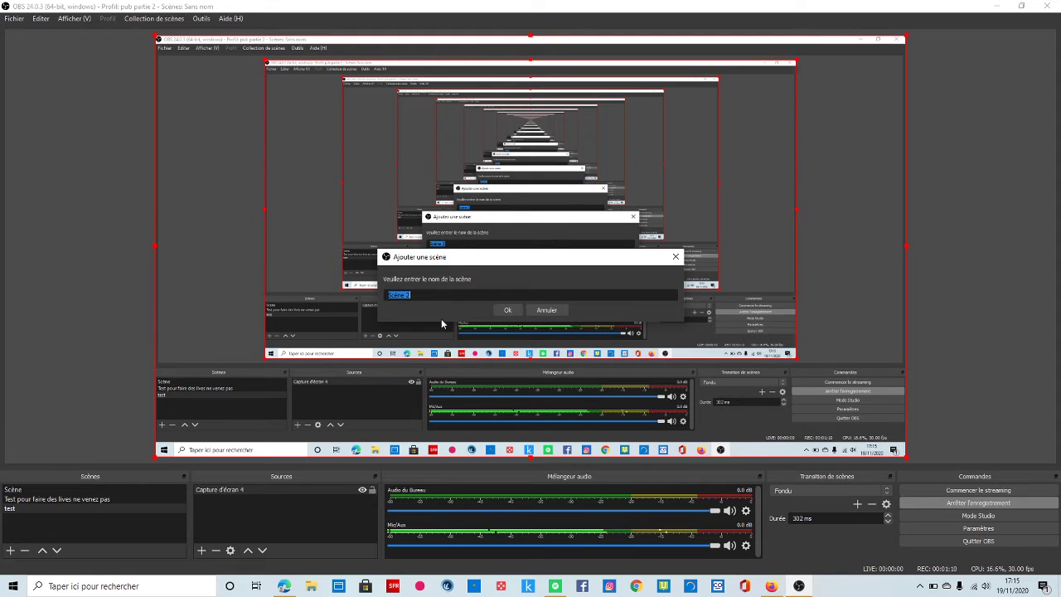
{"action": "key", "text": "BackSpace"}
{"action": "type", "text": "test"}
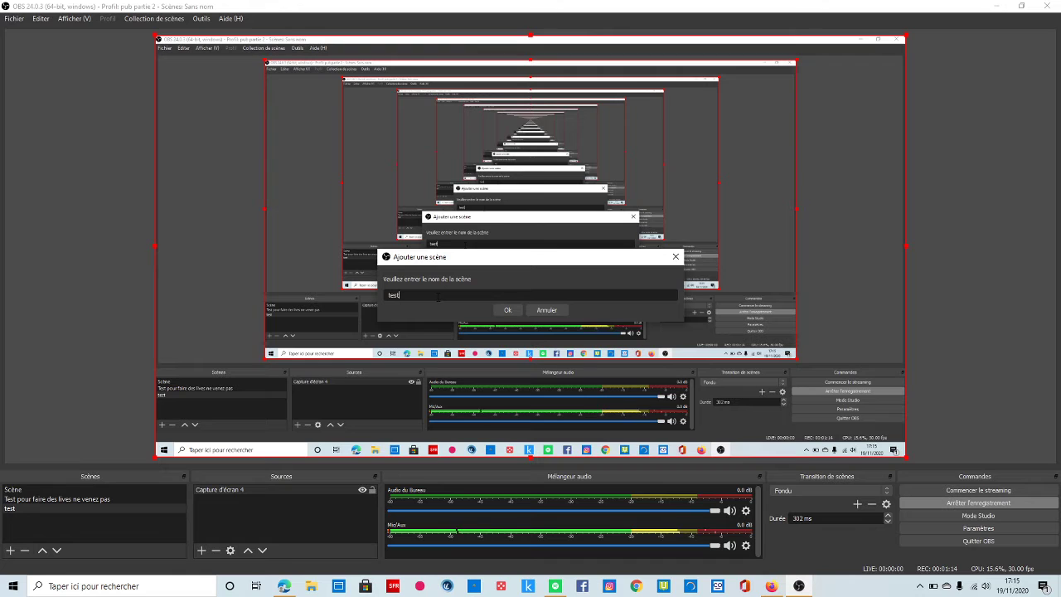
{"action": "left_click", "coordinate": [508, 311]}
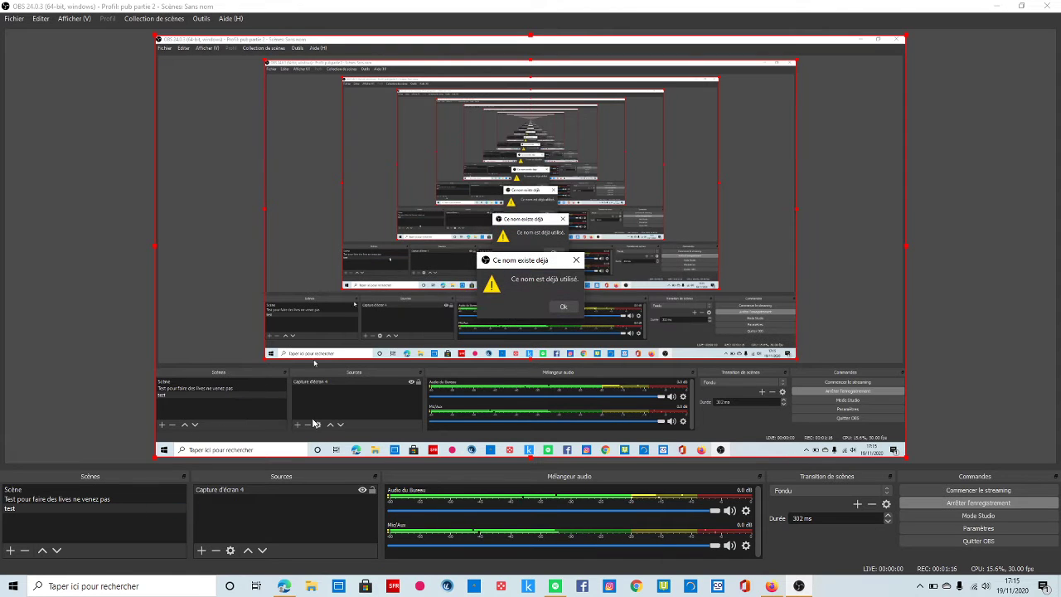
{"action": "left_click", "coordinate": [563, 306]}
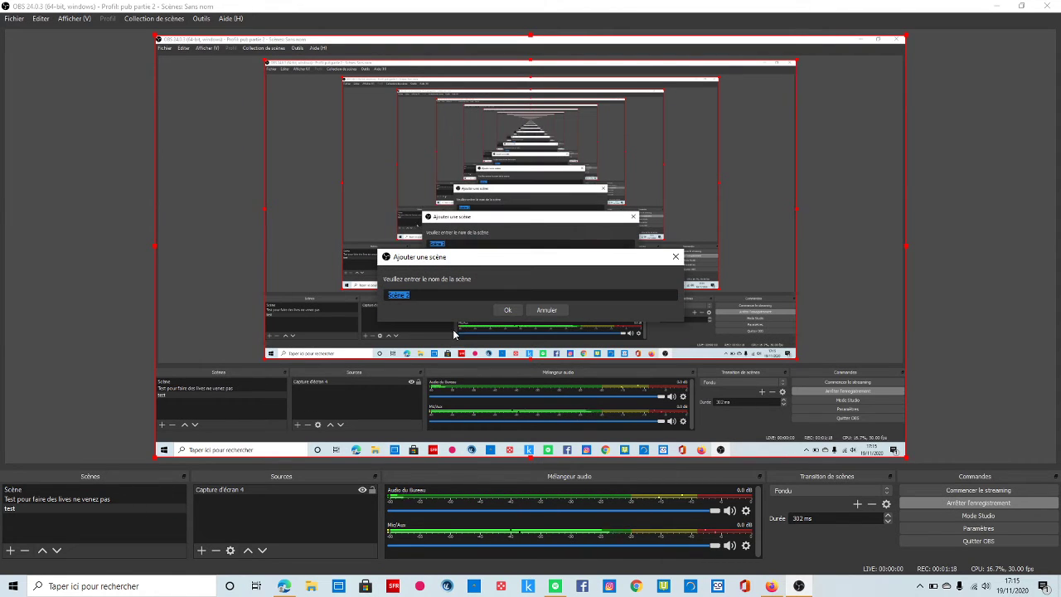
Step: Name the new scene "test 2" and give it a screen capture source for Écran 1 with the cursor captured
{"action": "left_click", "coordinate": [431, 298]}
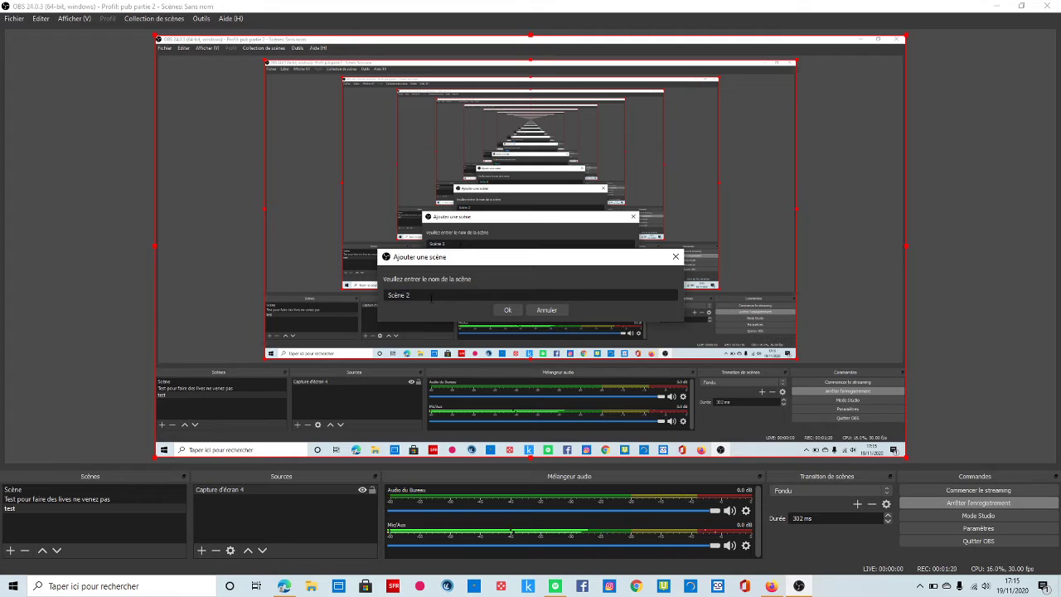
{"action": "key", "text": "BackSpace"}
{"action": "key", "text": "BackSpace"}
{"action": "key", "text": "BackSpace"}
{"action": "key", "text": "BackSpace"}
{"action": "key", "text": "BackSpace"}
{"action": "key", "text": "BackSpace"}
{"action": "key", "text": "BackSpace"}
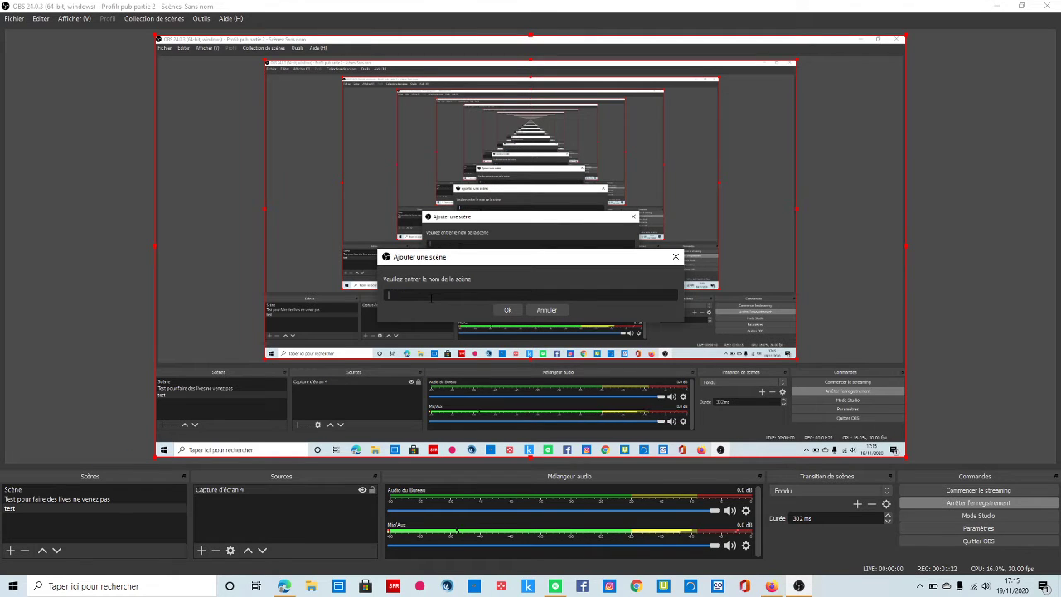
{"action": "type", "text": "test"}
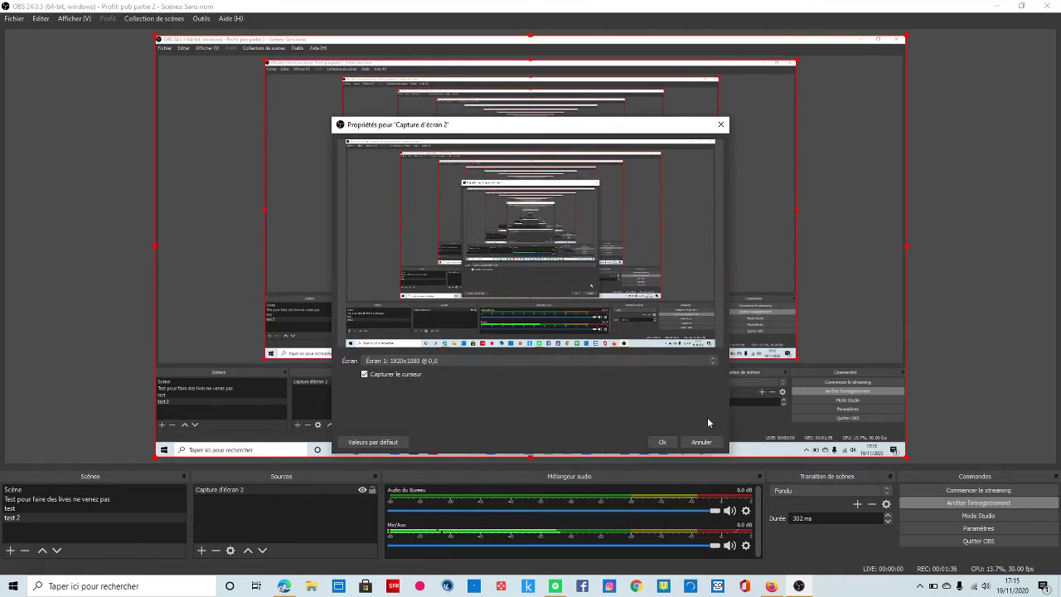
{"action": "left_click", "coordinate": [655, 443]}
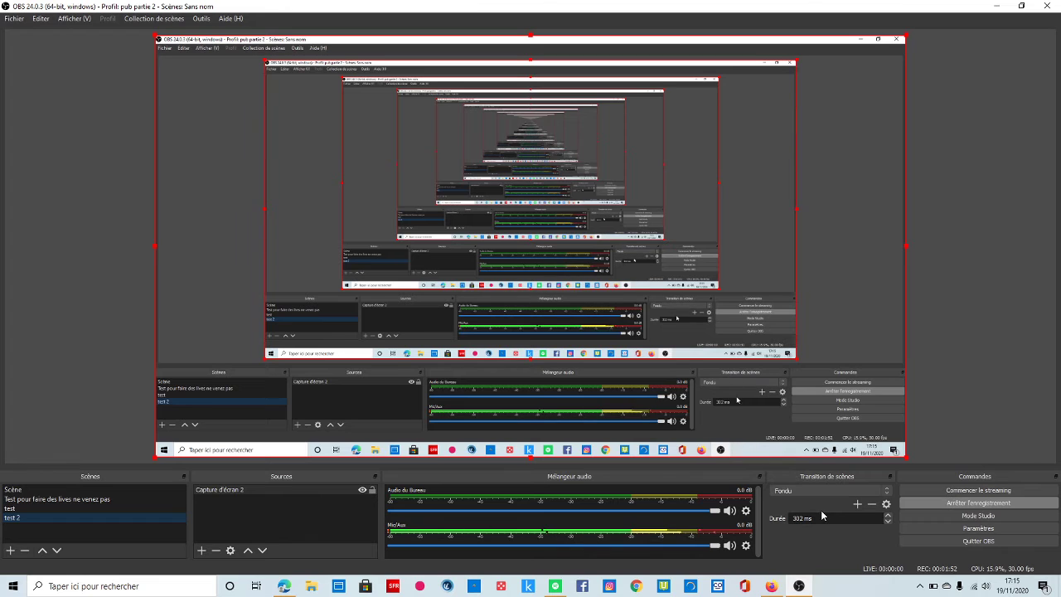
Step: Choose "YouTube - RTMP" as the service in the streaming settings
{"action": "left_click", "coordinate": [915, 527]}
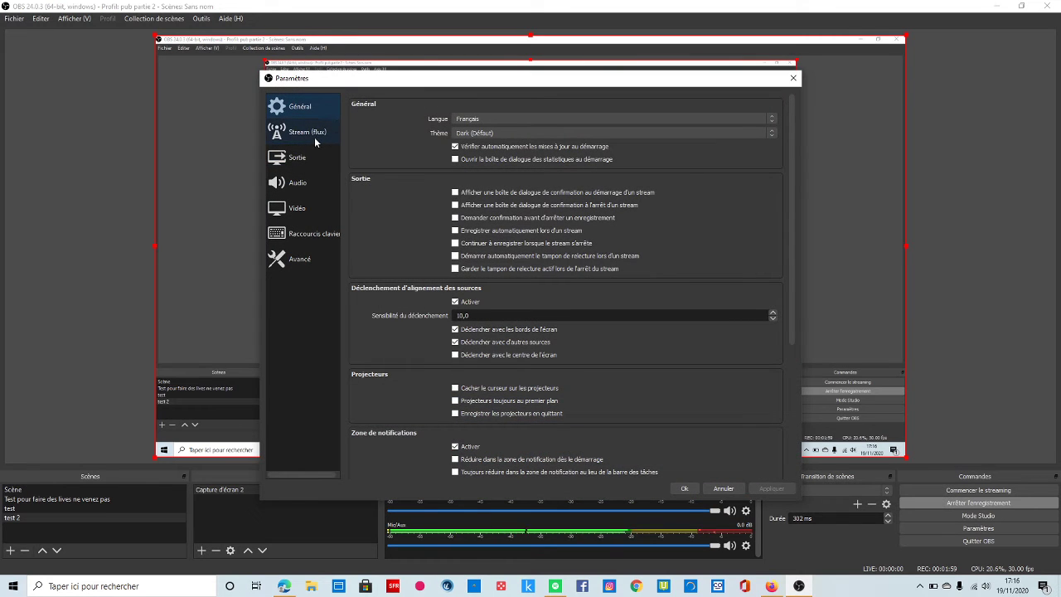
{"action": "left_click", "coordinate": [314, 137]}
{"action": "left_click", "coordinate": [317, 158]}
{"action": "left_click", "coordinate": [304, 129]}
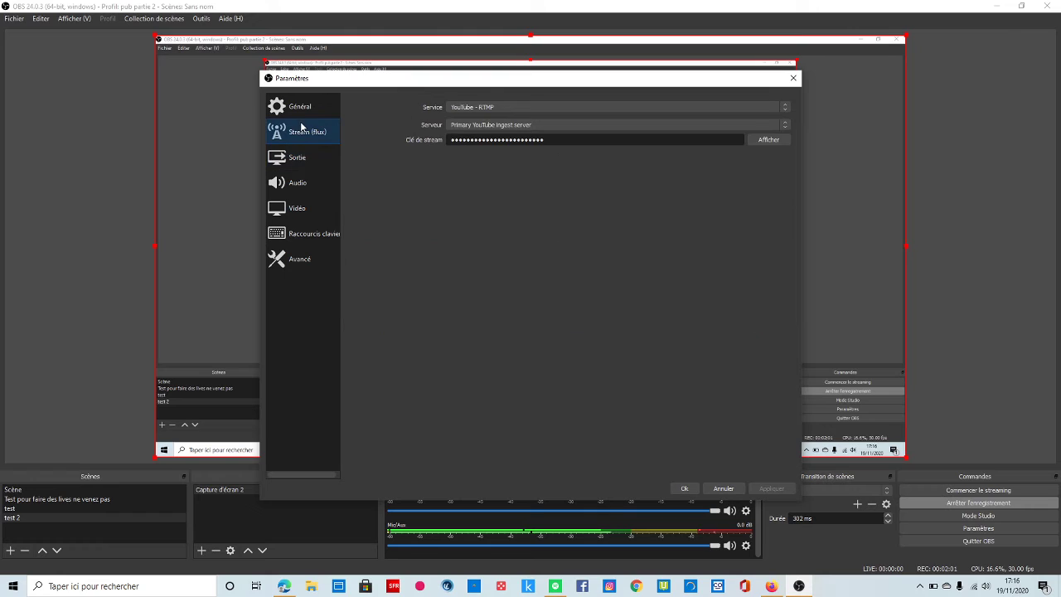
{"action": "left_click", "coordinate": [496, 107]}
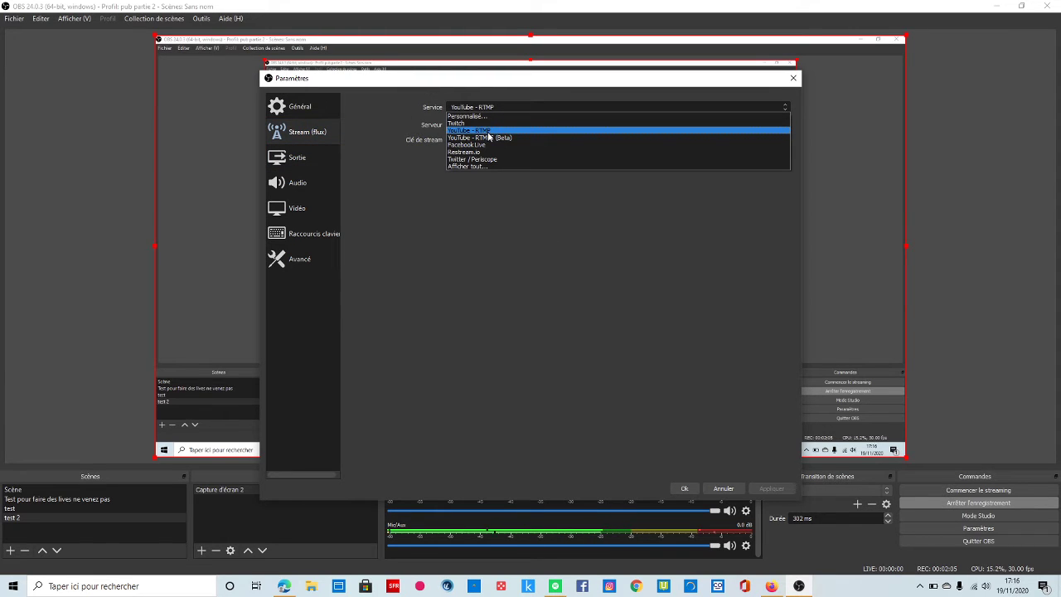
{"action": "left_click", "coordinate": [488, 130]}
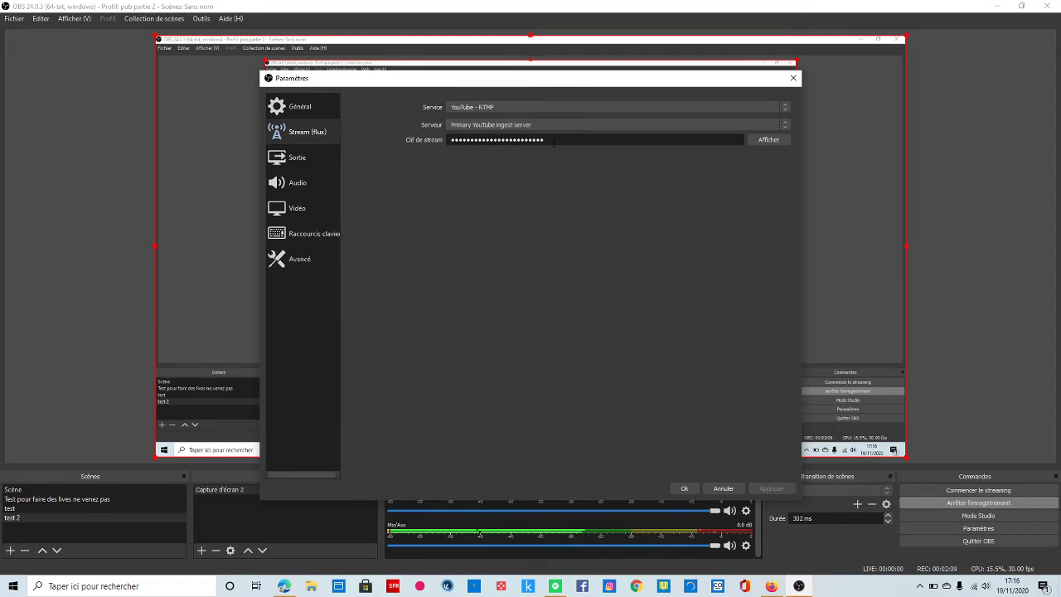
Step: Clear the stored stream key, then apply and close the settings
{"action": "left_click_drag", "start_coordinate": [547, 139], "coordinate": [353, 163]}
{"action": "key", "text": "BackSpace"}
{"action": "left_click", "coordinate": [771, 489]}
{"action": "left_click", "coordinate": [686, 488]}
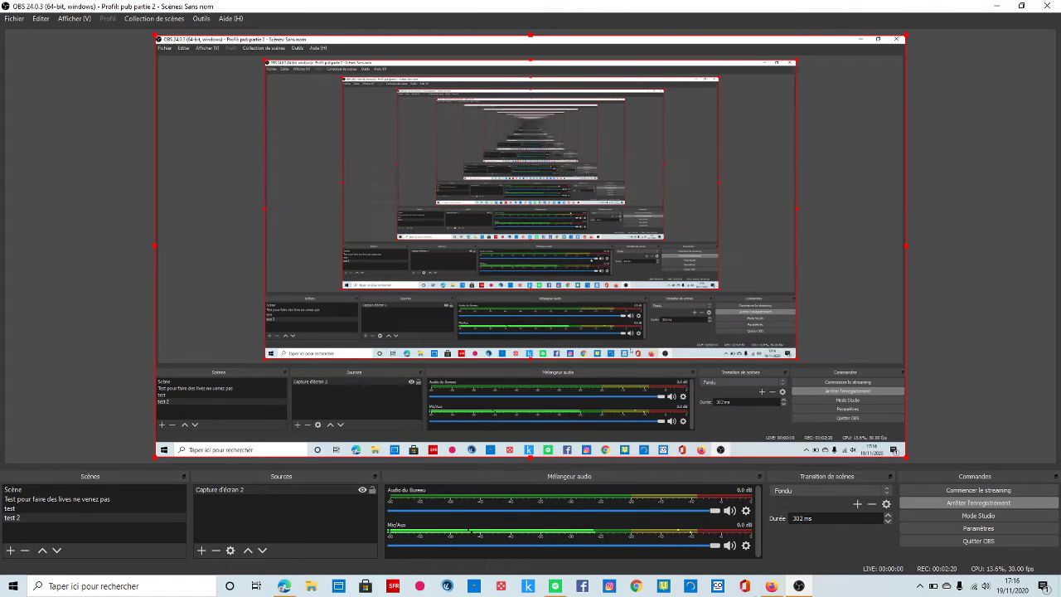
Step: Switch to the Edge browser and close the YouTube Studio tab of the existing "test" live stream
{"action": "left_click", "coordinate": [284, 587]}
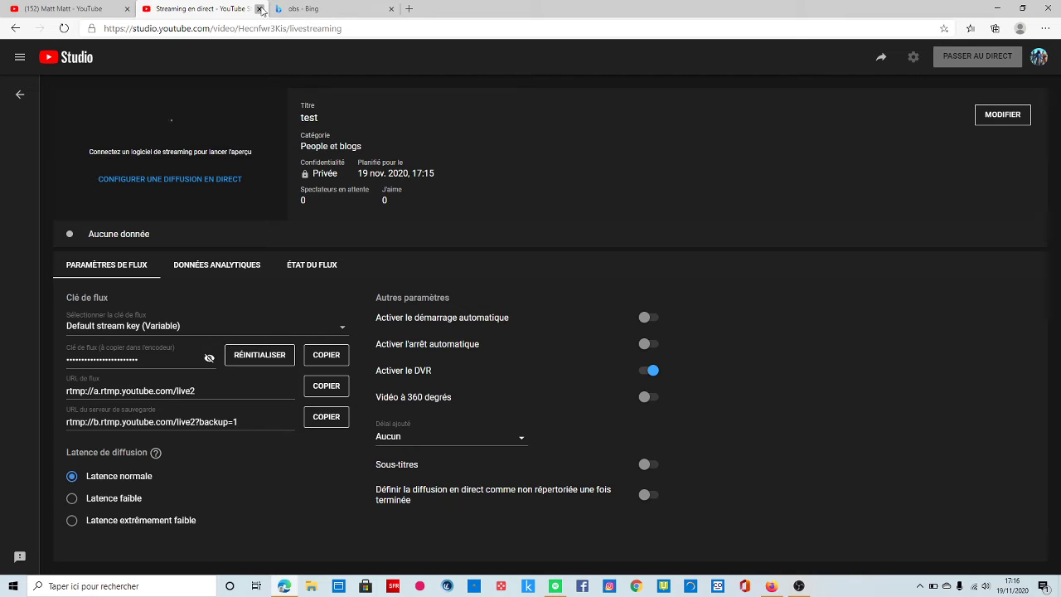
{"action": "left_click", "coordinate": [259, 8]}
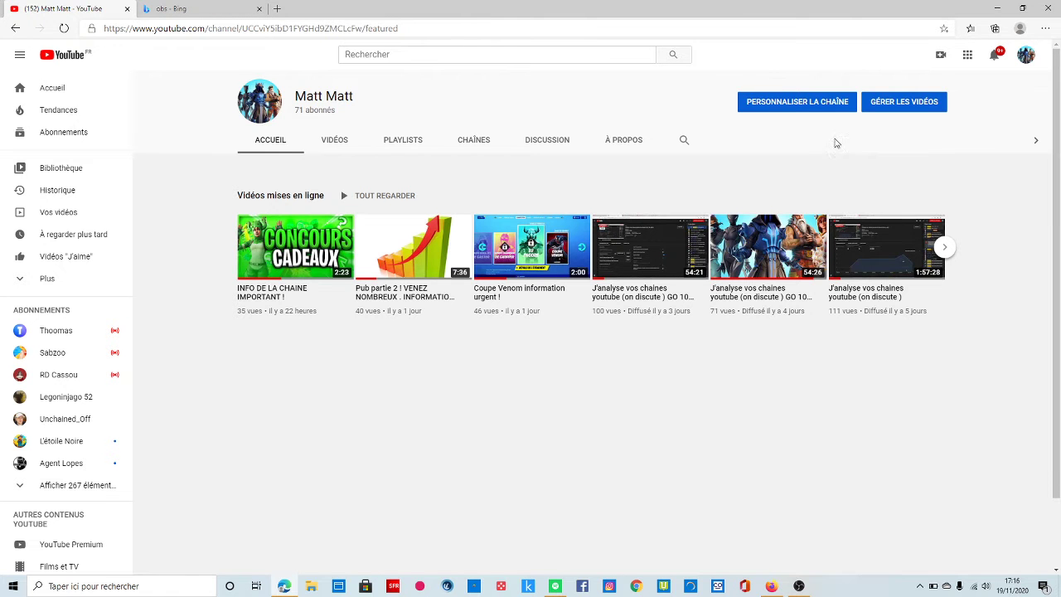
Step: Open the channel's customization page, choose to go live and show the live stream management list (Gestion)
{"action": "left_click", "coordinate": [781, 104]}
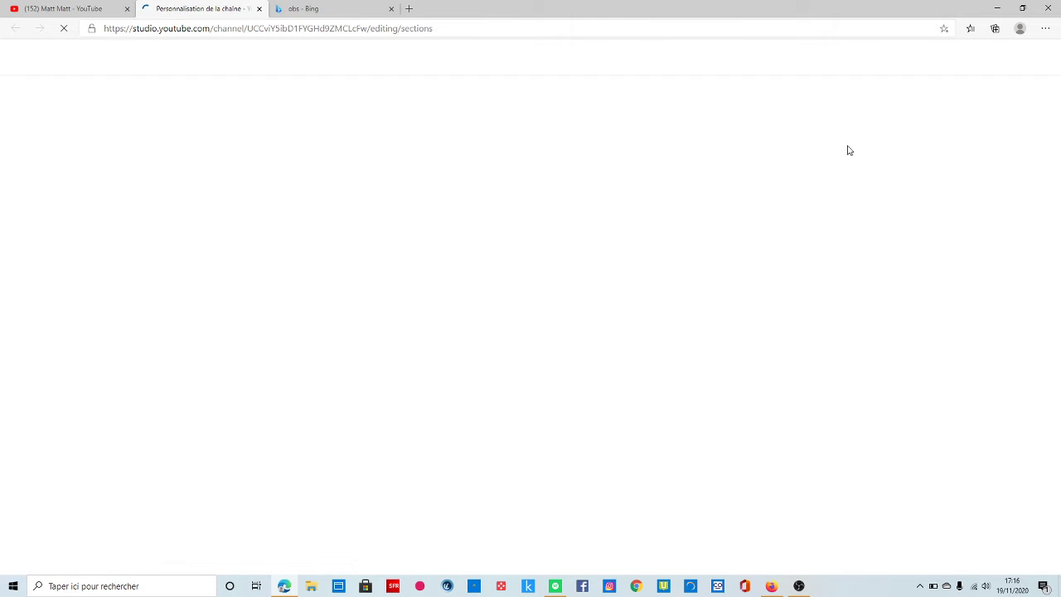
{"action": "left_click", "coordinate": [992, 83]}
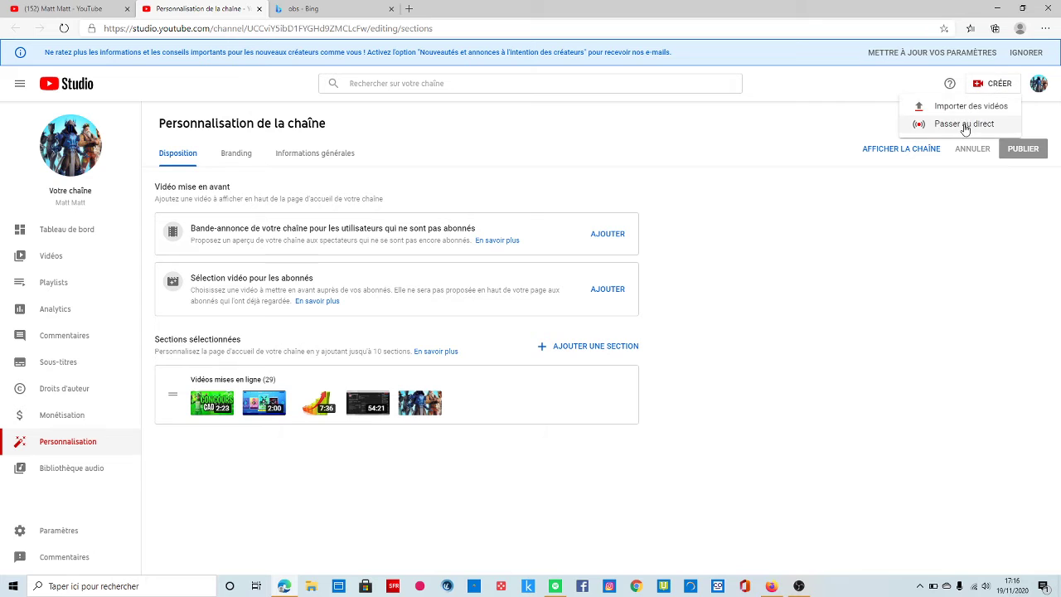
{"action": "left_click", "coordinate": [961, 126]}
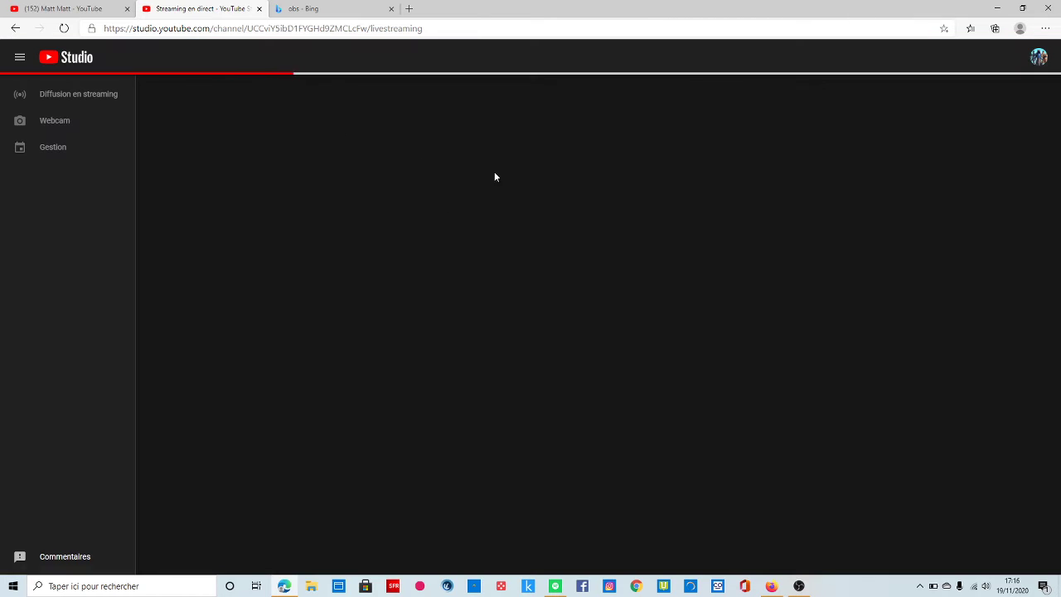
{"action": "left_click", "coordinate": [60, 147]}
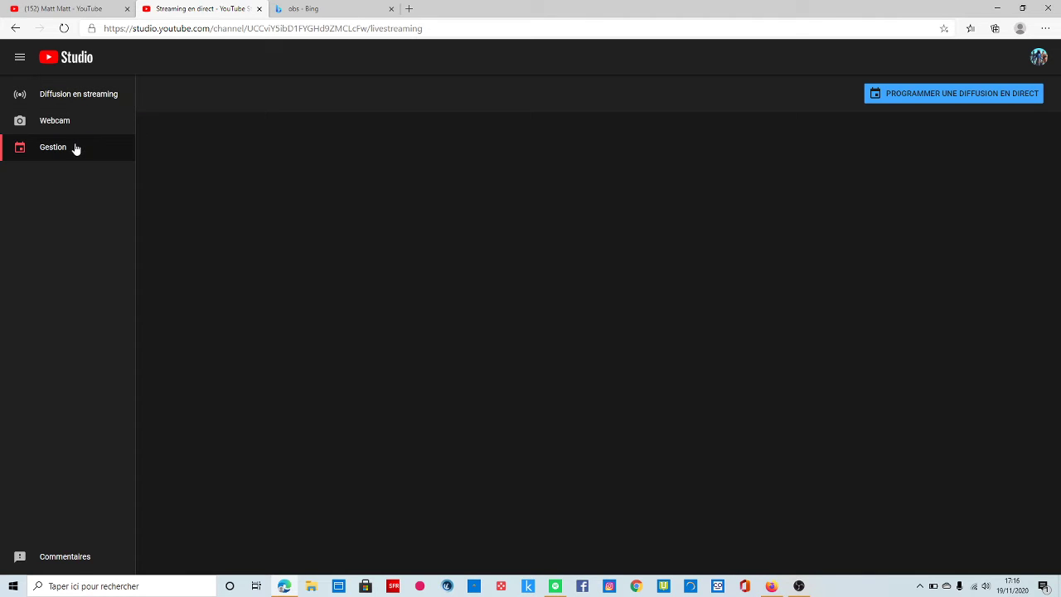
Step: Schedule a new live stream without reusing earlier settings, titled "test 2" with visibility "Publique" and no description
{"action": "left_click", "coordinate": [955, 95]}
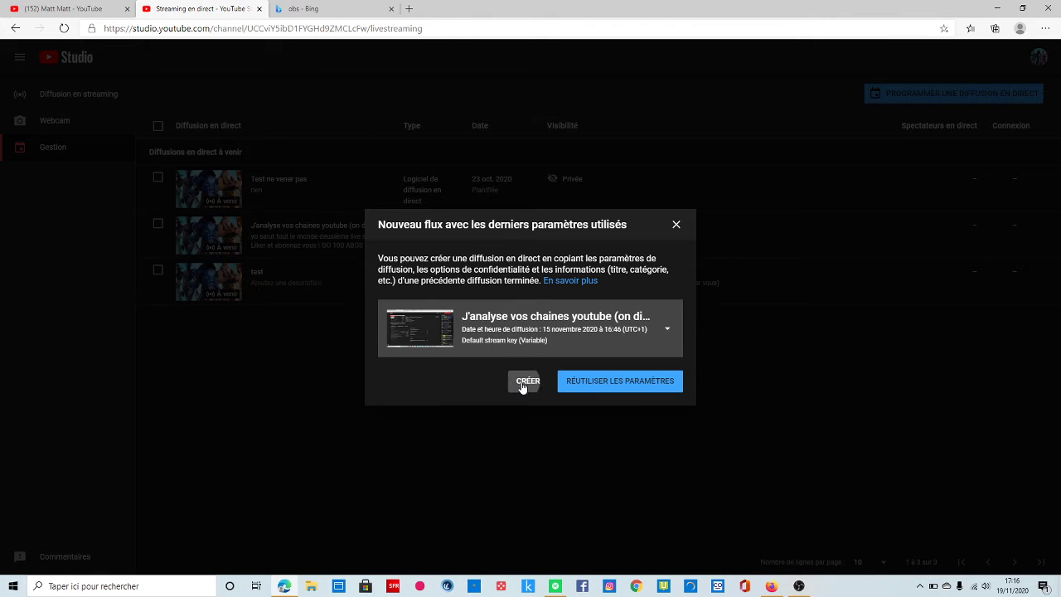
{"action": "left_click", "coordinate": [527, 382]}
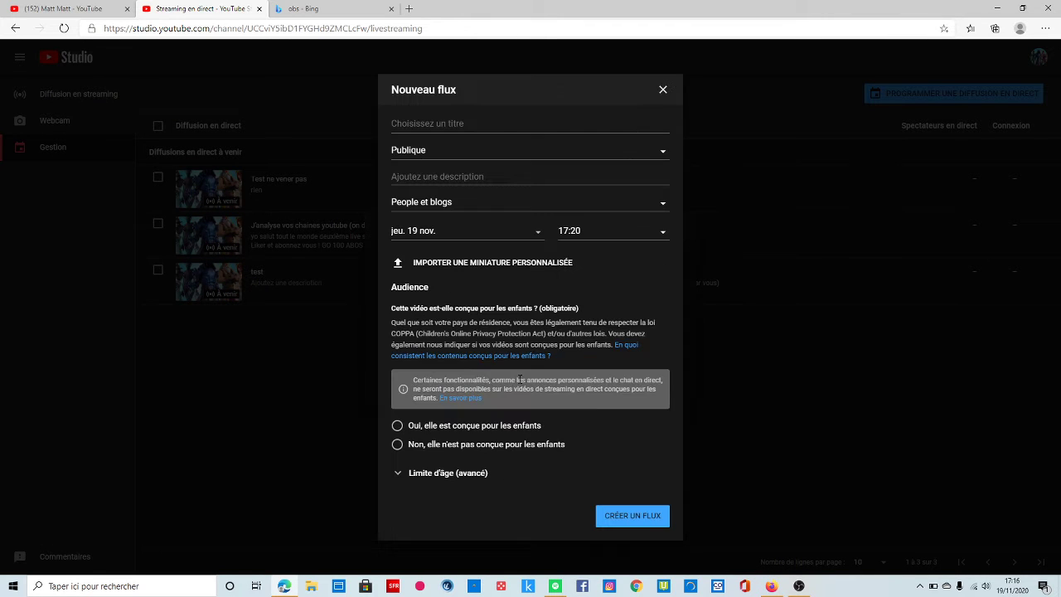
{"action": "left_click", "coordinate": [434, 130]}
{"action": "type", "text": "test 2"}
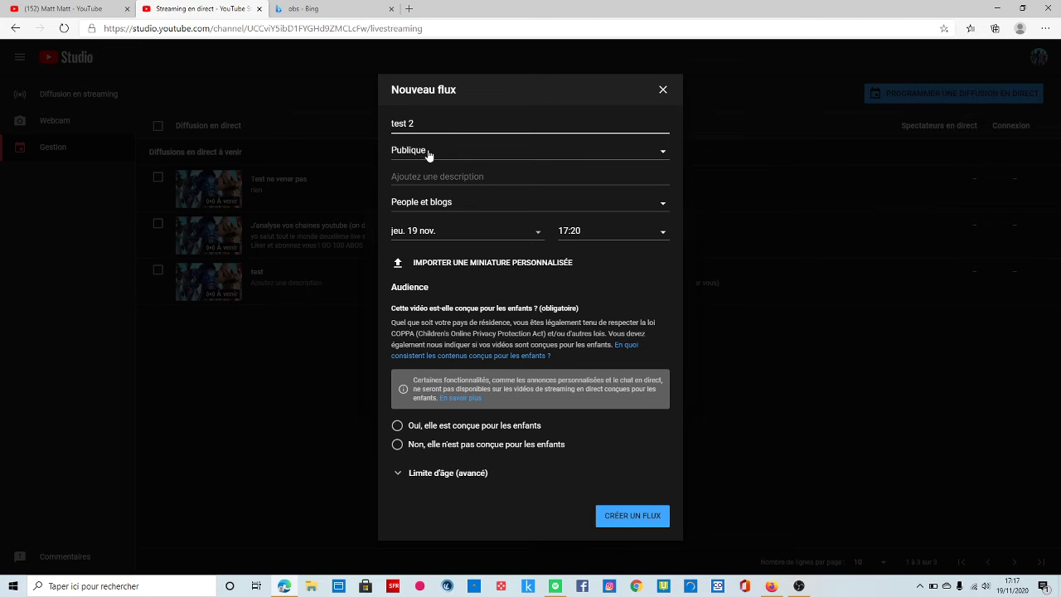
{"action": "left_click", "coordinate": [428, 155]}
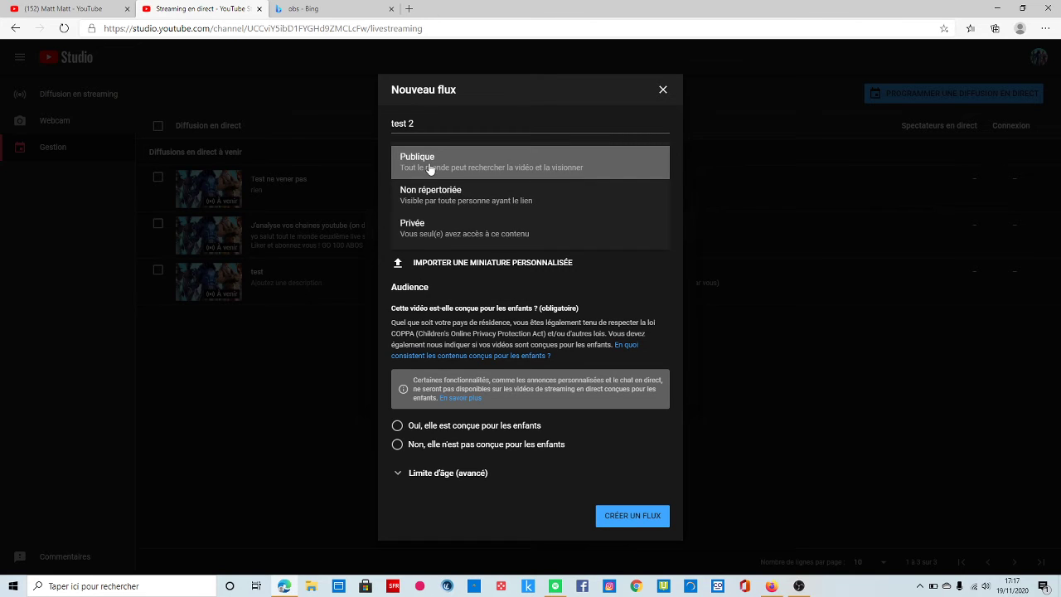
{"action": "left_click", "coordinate": [430, 168]}
{"action": "left_click", "coordinate": [437, 184]}
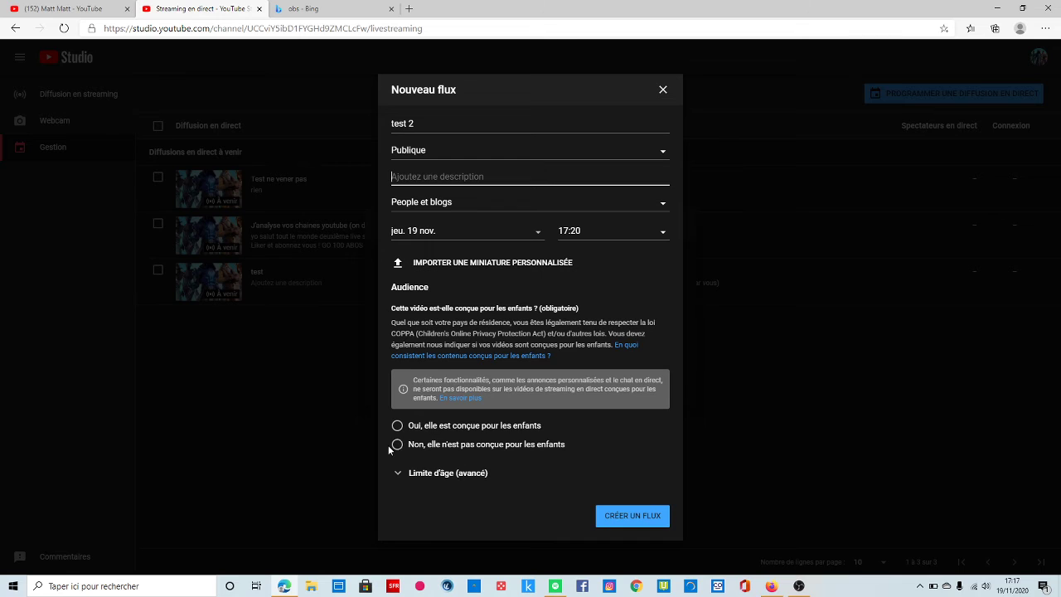
Step: Mark the new stream as made for children and create it
{"action": "left_click", "coordinate": [396, 426]}
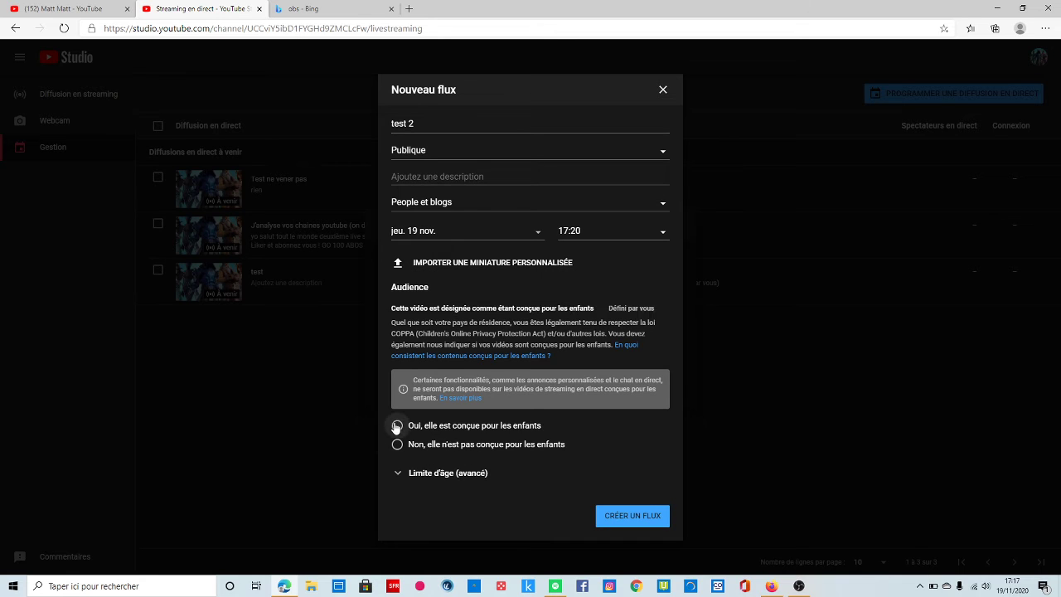
{"action": "left_click", "coordinate": [397, 444]}
{"action": "left_click", "coordinate": [397, 437]}
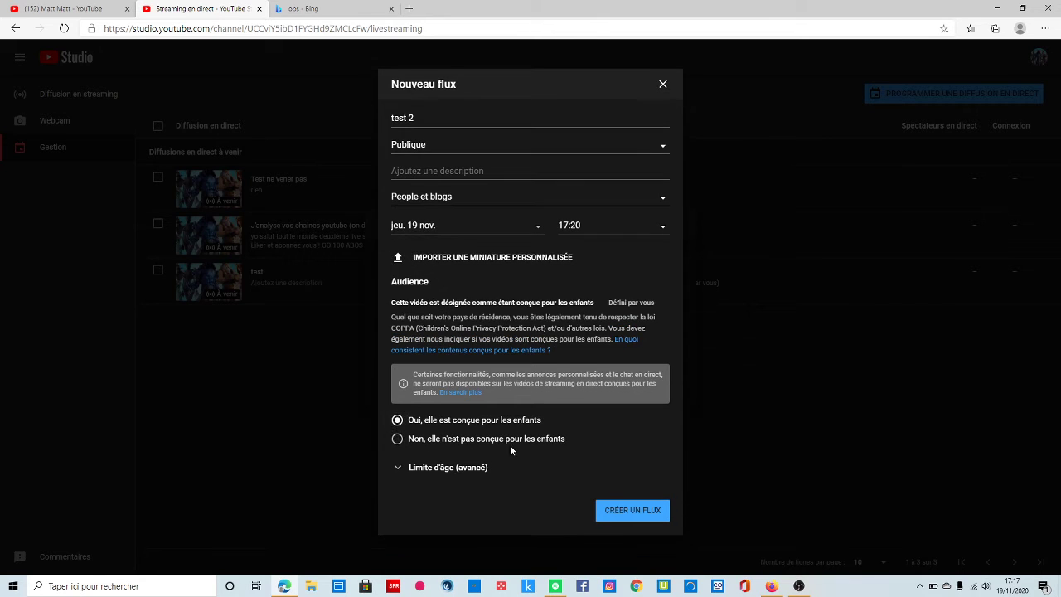
{"action": "left_click", "coordinate": [647, 515]}
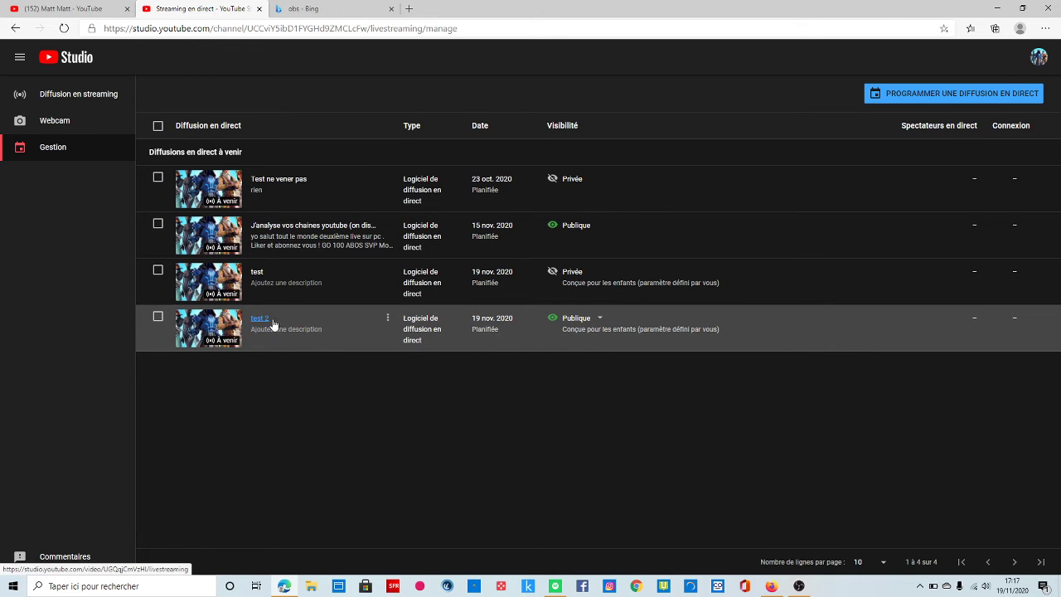
Step: Open the scheduled "test 2" live stream in the management list and copy its stream key
{"action": "left_click", "coordinate": [262, 324]}
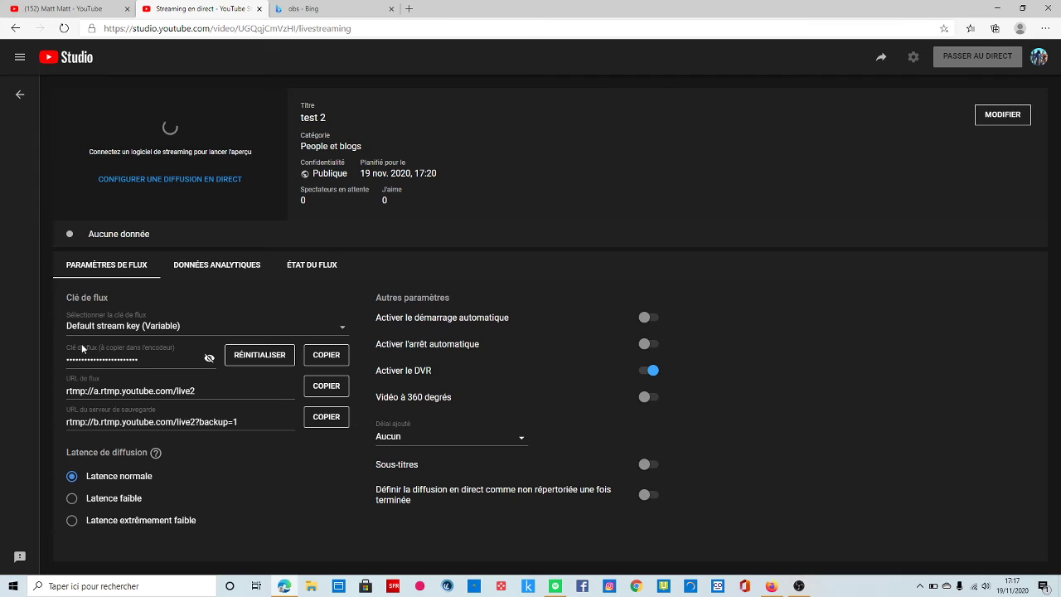
{"action": "left_click", "coordinate": [328, 356]}
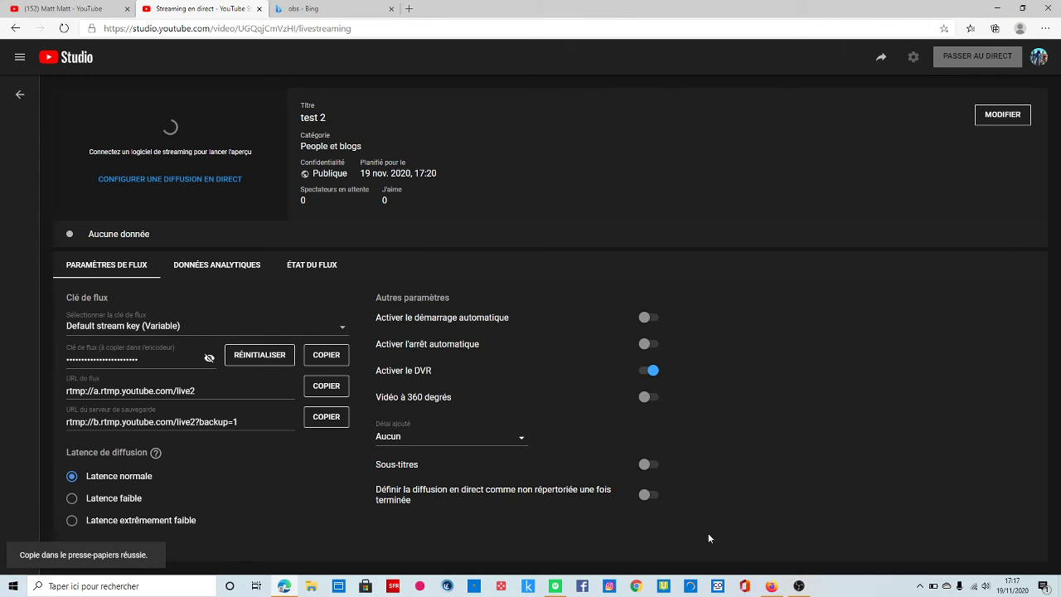
Step: Switch to OBS, paste the copied stream key into the streaming settings for the YouTube service and save them
{"action": "left_click", "coordinate": [798, 586]}
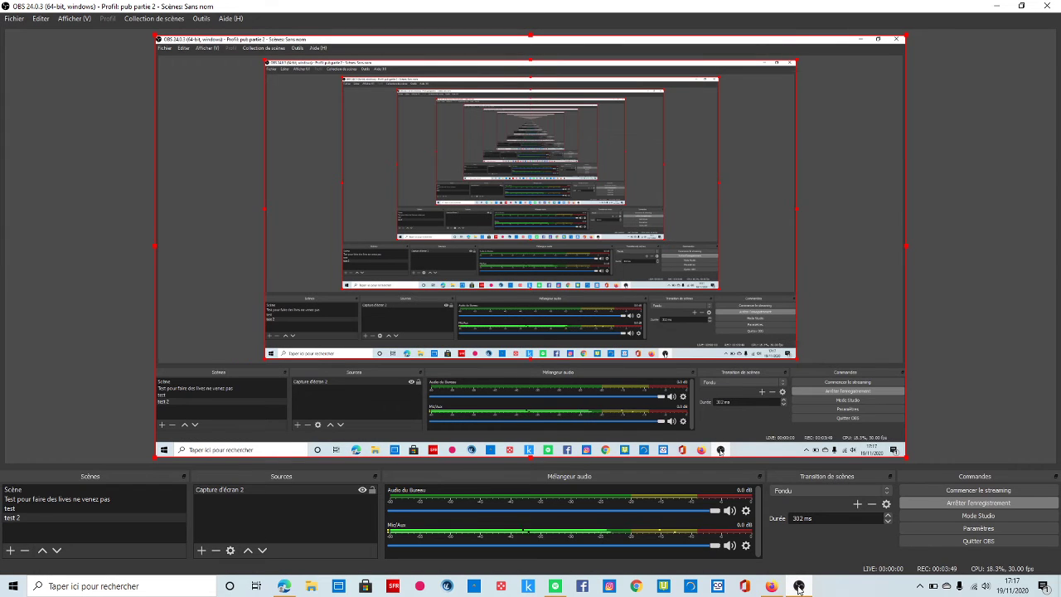
{"action": "left_click", "coordinate": [907, 528]}
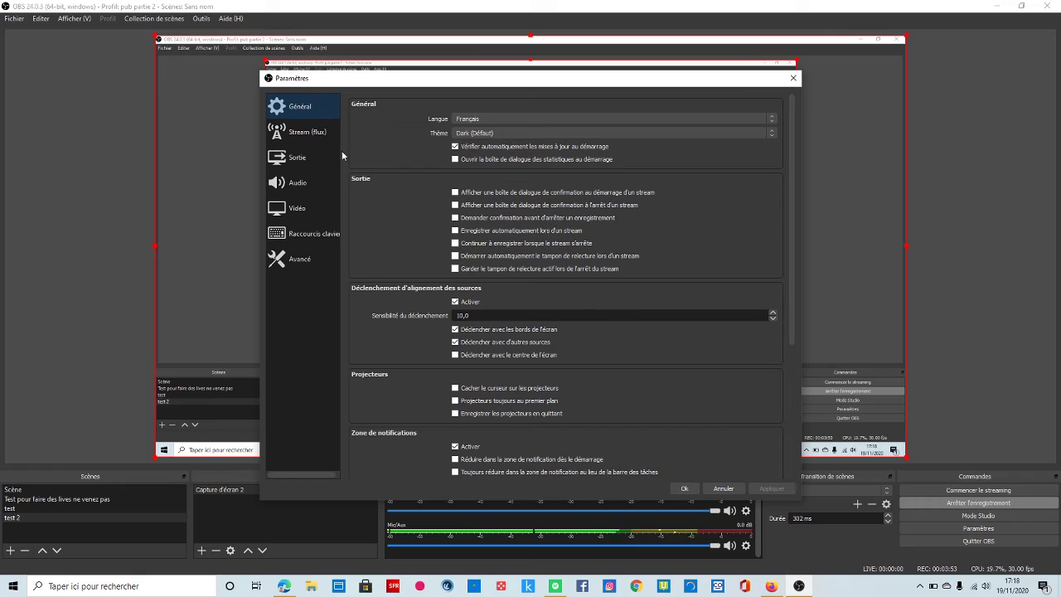
{"action": "left_click", "coordinate": [317, 134]}
{"action": "right_click", "coordinate": [479, 142]}
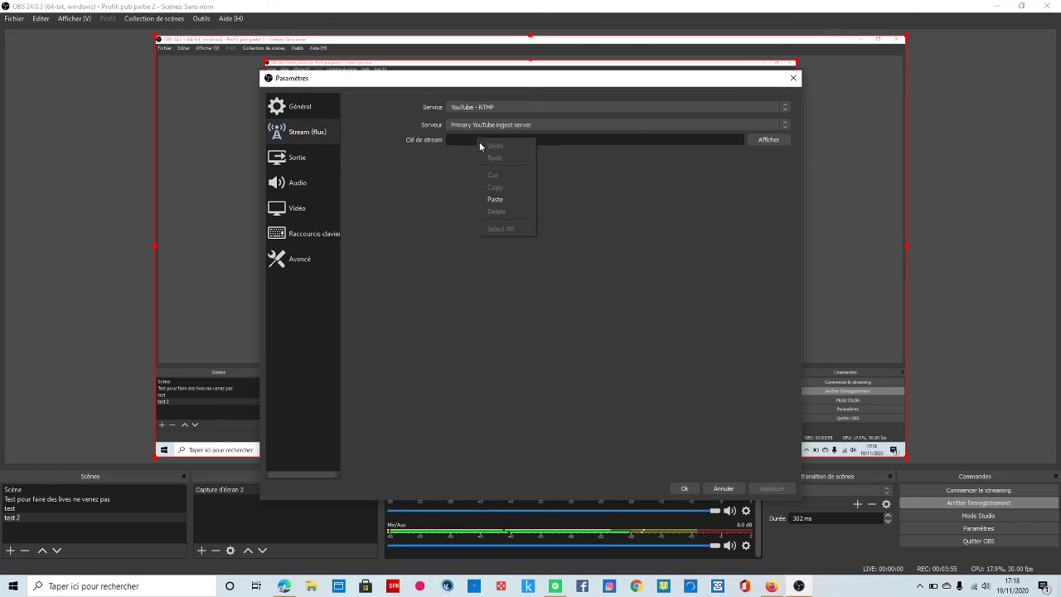
{"action": "left_click", "coordinate": [498, 200]}
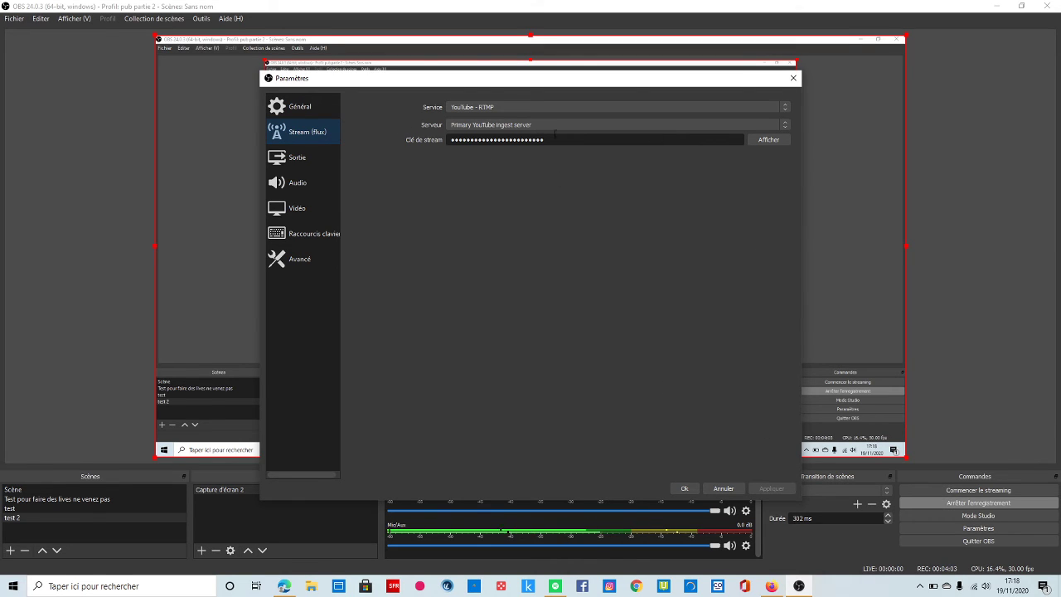
{"action": "left_click", "coordinate": [681, 489]}
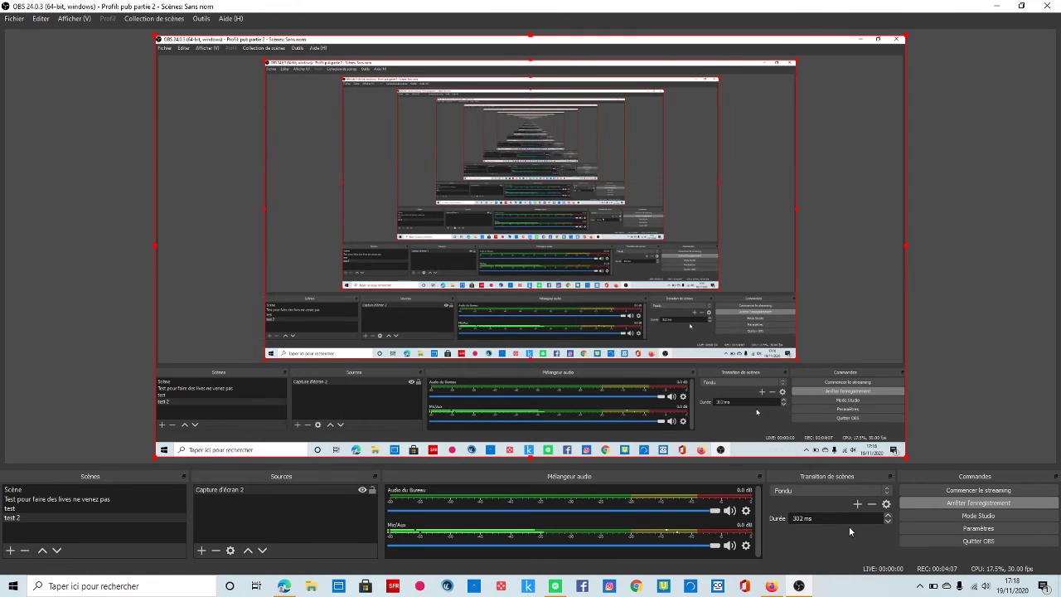
Step: Start streaming, then switch to Edge to check the "test 2" preview in YouTube Studio and dismiss the start-broadcast hint
{"action": "left_click", "coordinate": [956, 496]}
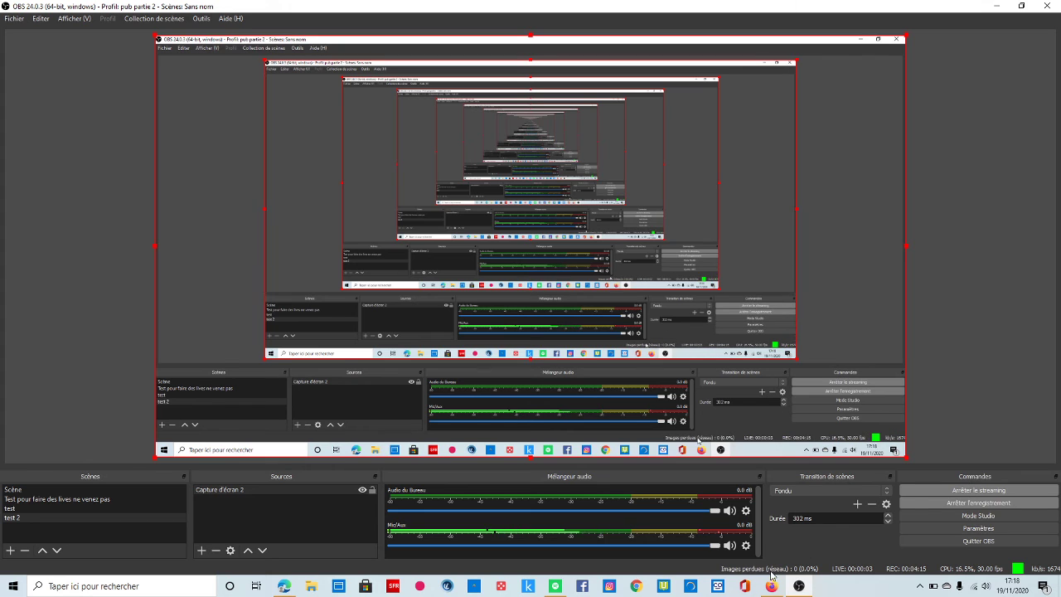
{"action": "left_click", "coordinate": [285, 586]}
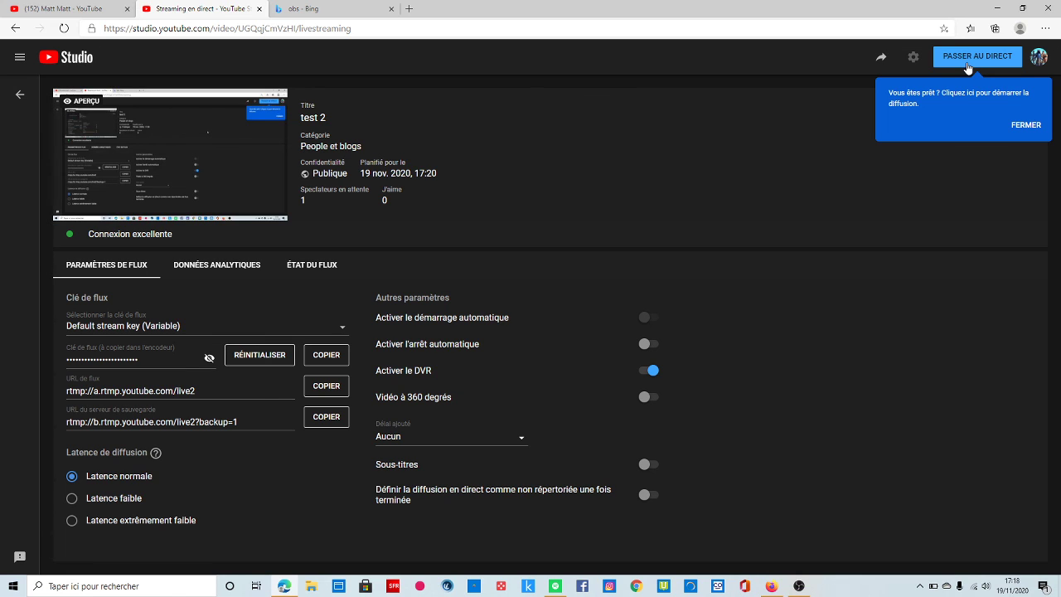
{"action": "mouse_move", "coordinate": [207, 195]}
{"action": "left_click", "coordinate": [1026, 125]}
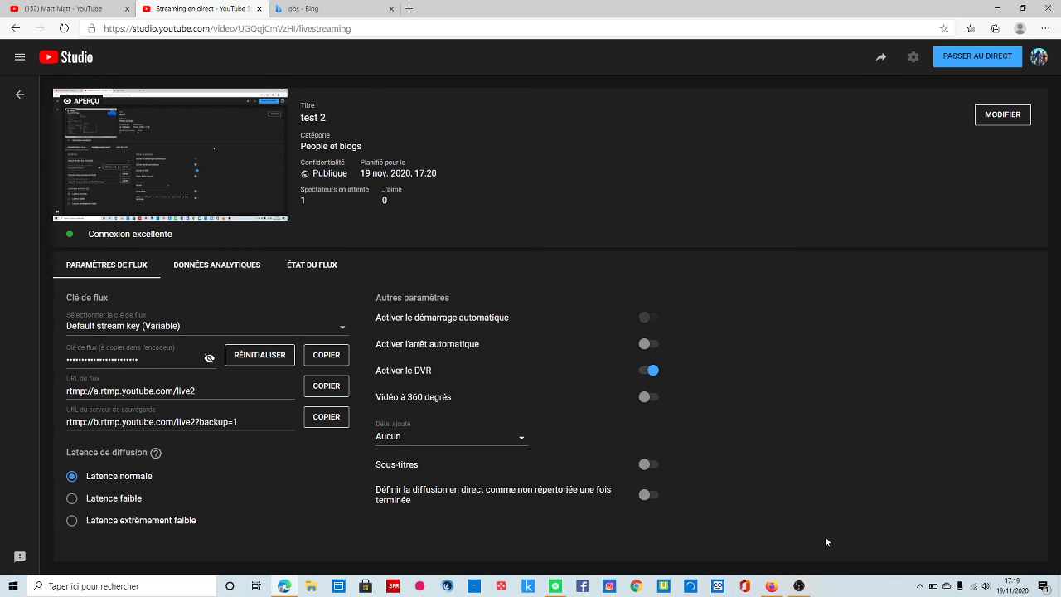
Step: Switch back to OBS from the YouTube Studio stream page
{"action": "left_click", "coordinate": [799, 586]}
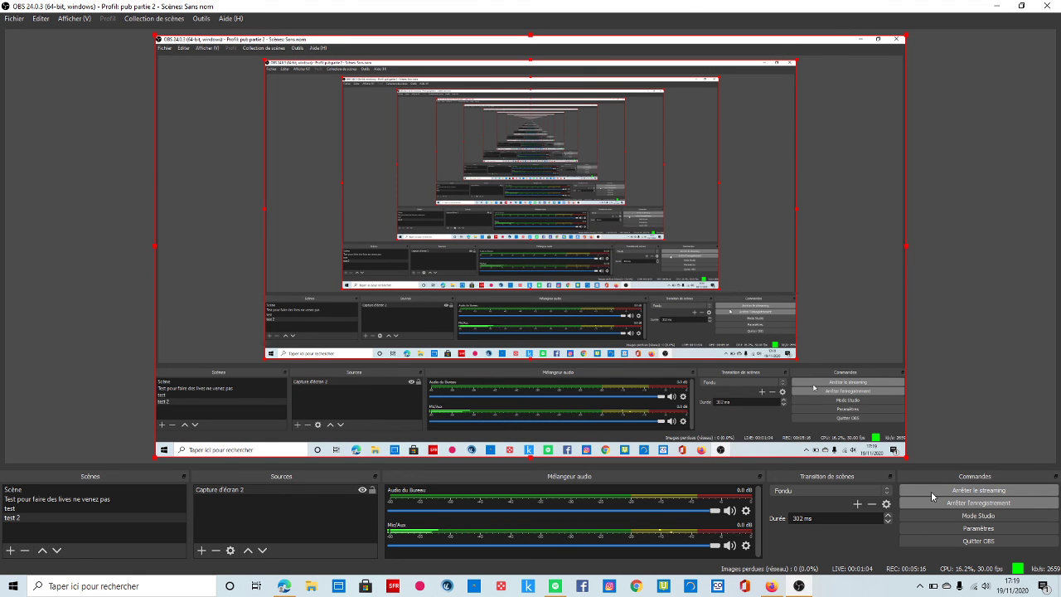